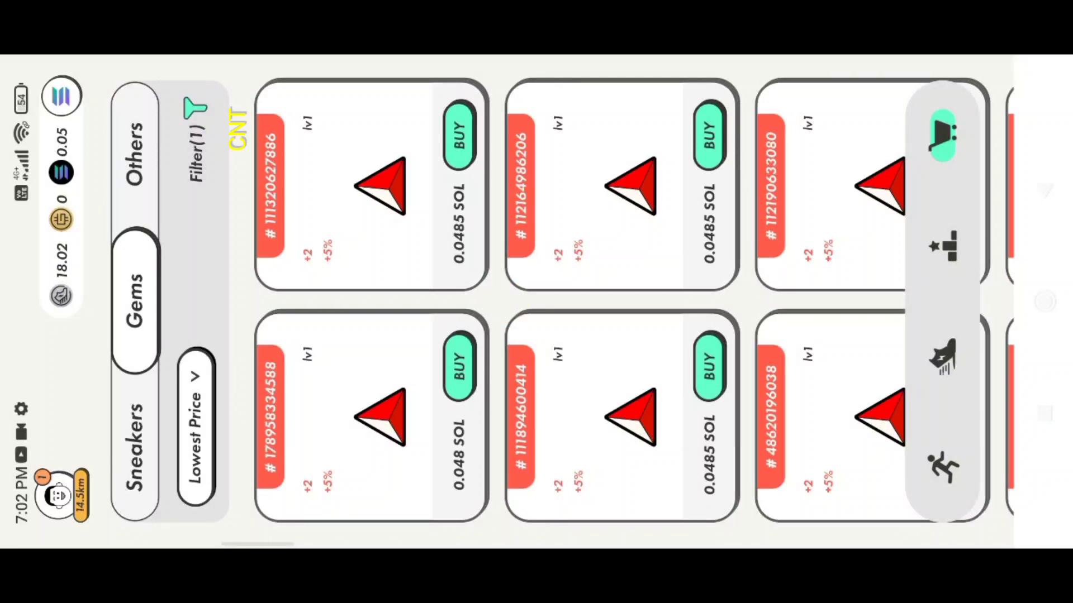
Step: Filter the gem market listings to show only Comfort gems
{"action": "left_click", "coordinate": [195, 138]}
{"action": "left_click", "coordinate": [221, 331]}
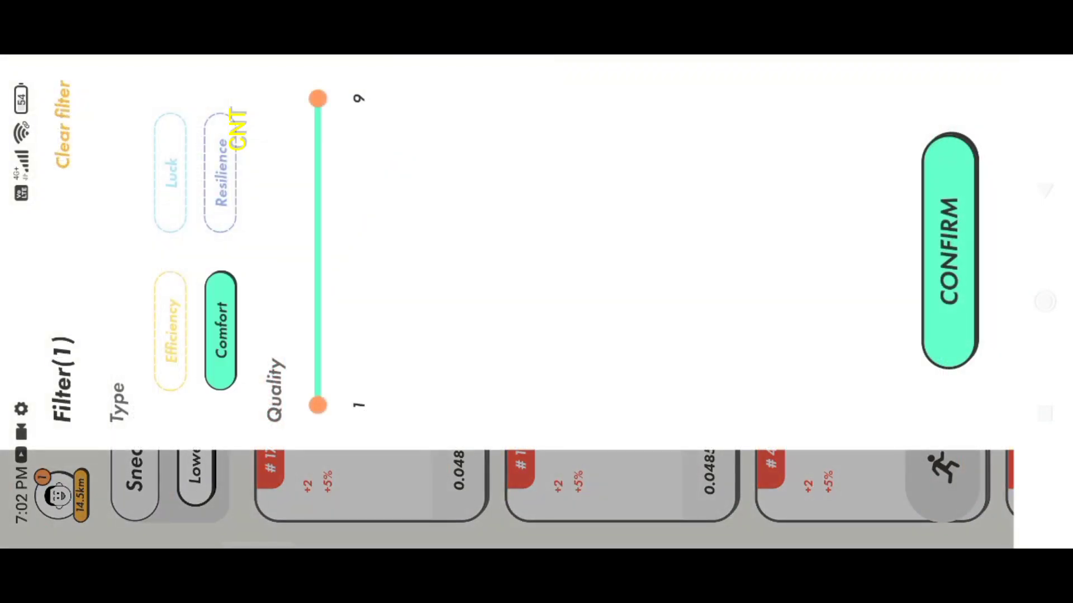
{"action": "left_click", "coordinate": [950, 249]}
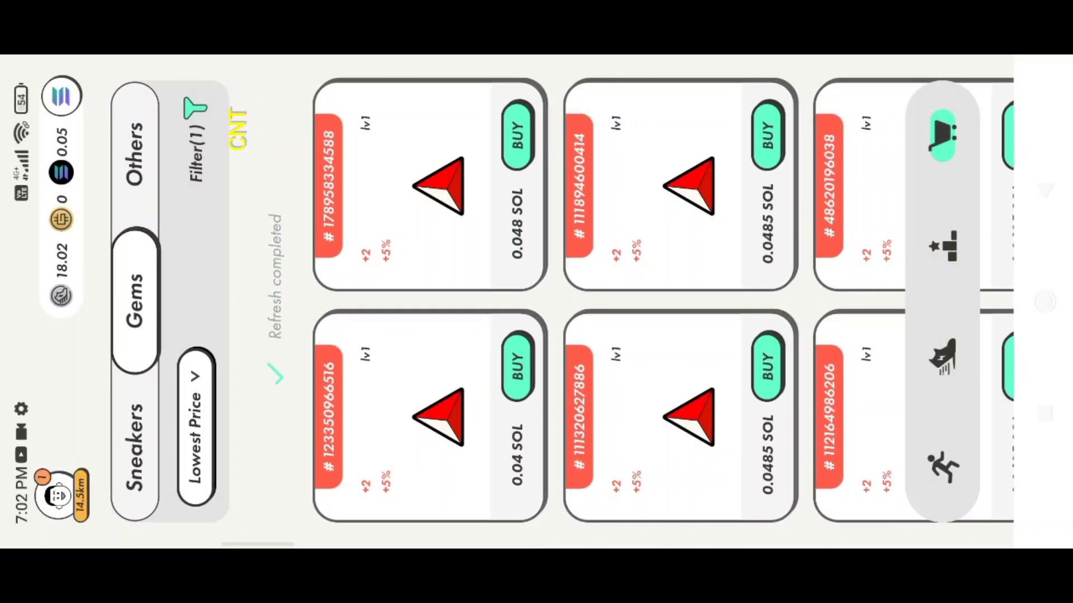
Step: Try buying the cheapest listed Comfort gems, confirming the token payment each time
{"action": "left_click", "coordinate": [537, 369]}
{"action": "left_click", "coordinate": [775, 205]}
{"action": "left_click", "coordinate": [575, 179]}
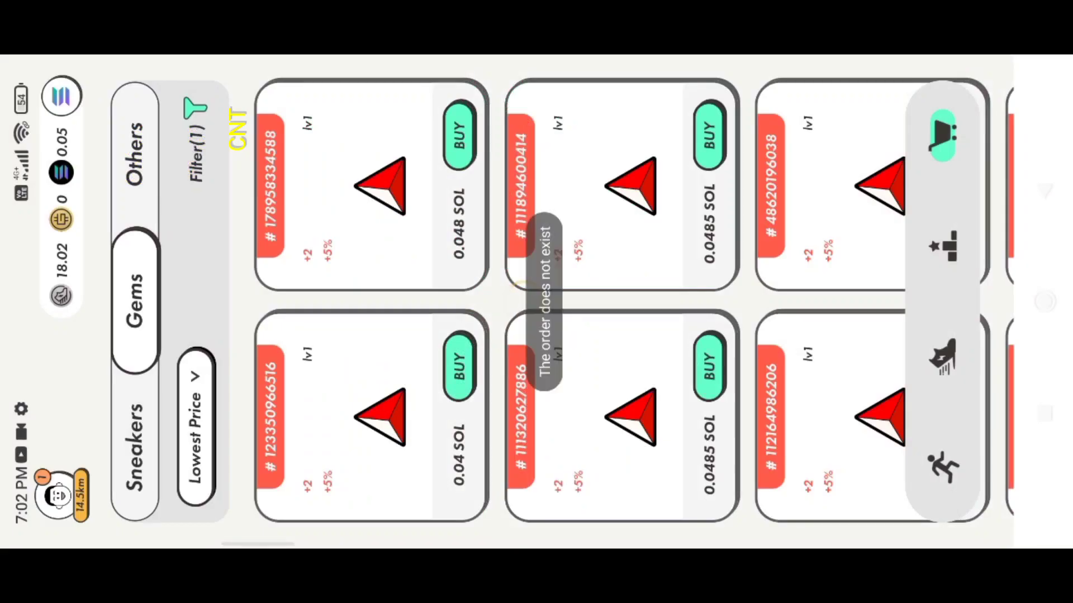
{"action": "left_click", "coordinate": [460, 136]}
{"action": "left_click", "coordinate": [779, 148]}
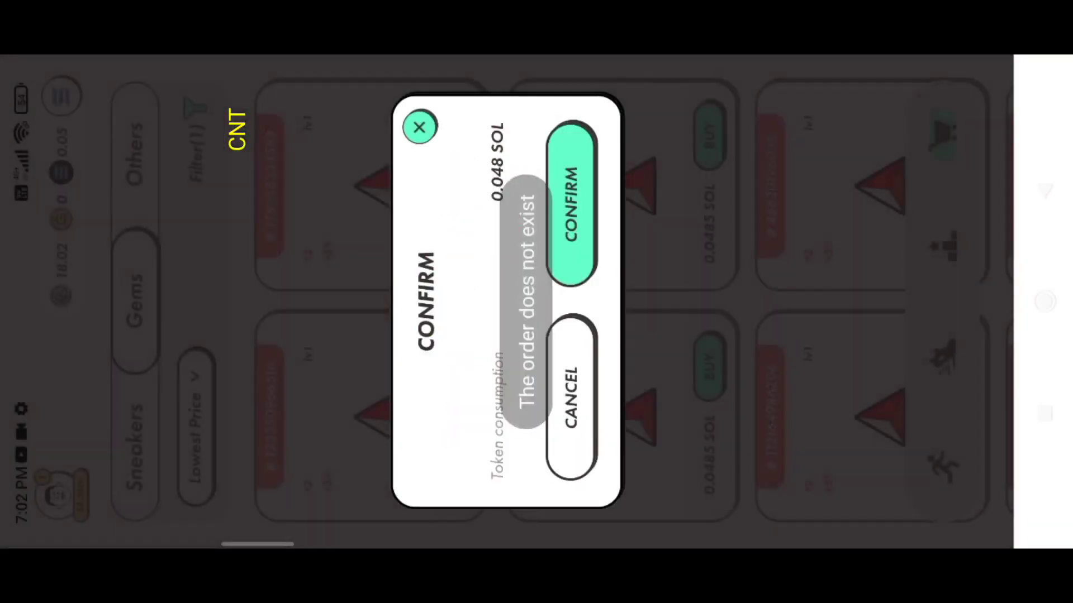
{"action": "left_click", "coordinate": [568, 203]}
Step: Retry buying a Comfortability Gem until the Lv.1 purchase succeeds
{"action": "left_click", "coordinate": [709, 136]}
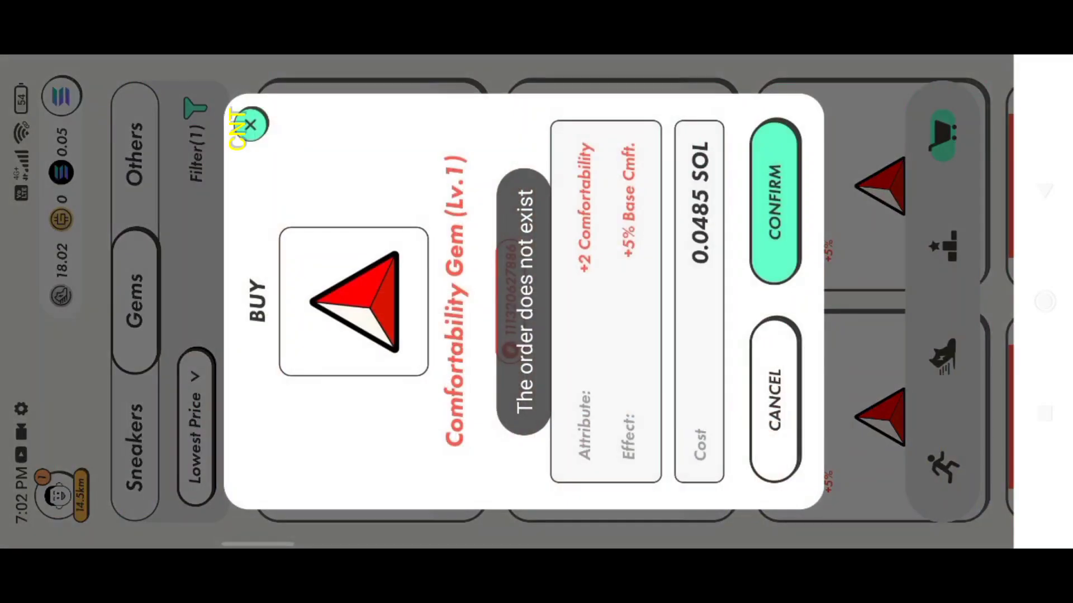
{"action": "left_click", "coordinate": [778, 148]}
{"action": "left_click", "coordinate": [572, 204]}
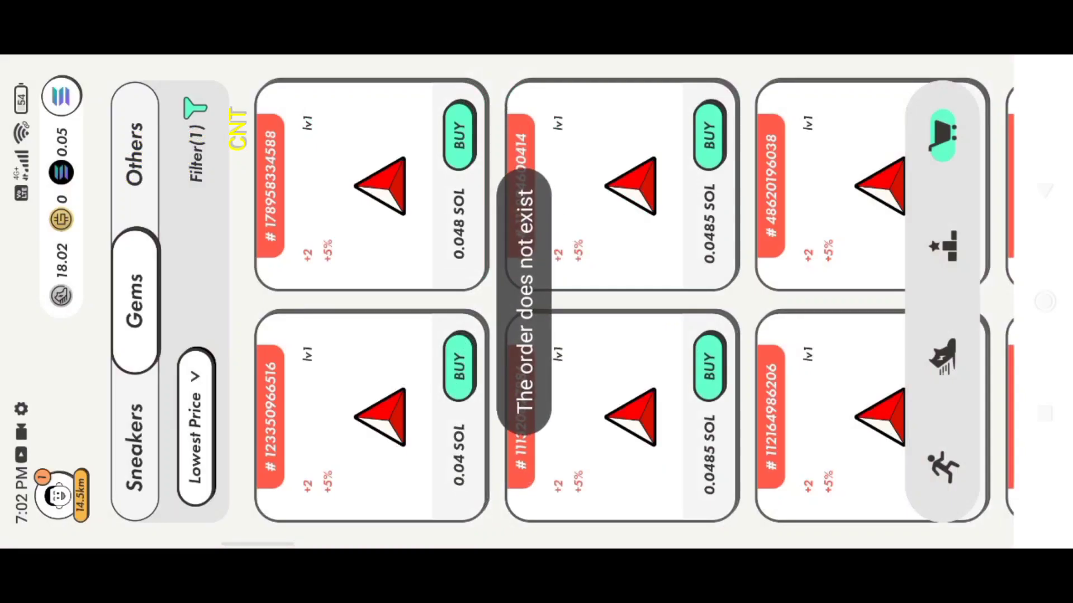
{"action": "left_click", "coordinate": [708, 137]}
{"action": "left_click", "coordinate": [778, 149]}
{"action": "left_click", "coordinate": [571, 204]}
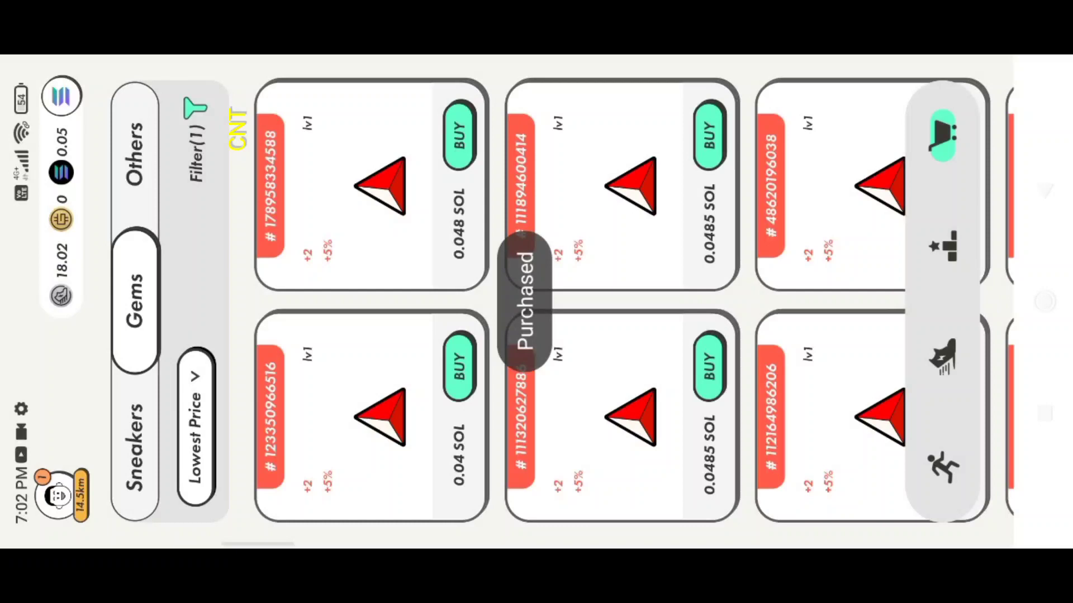
Step: Repair the sneaker's durability to the full 100/100
{"action": "left_click", "coordinate": [942, 466]}
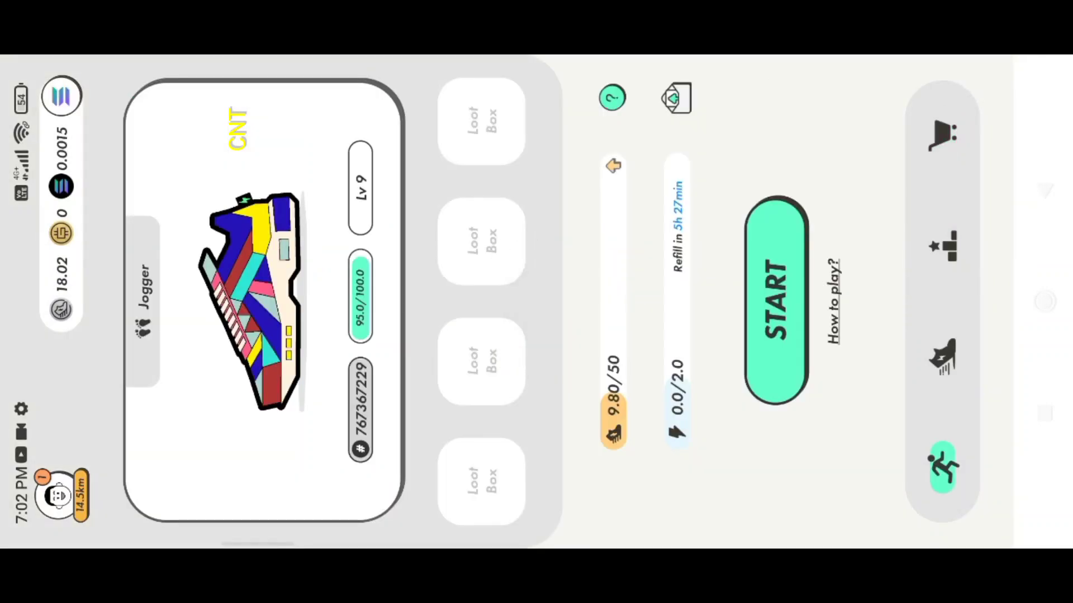
{"action": "left_click", "coordinate": [264, 302]}
{"action": "left_click", "coordinate": [955, 407]}
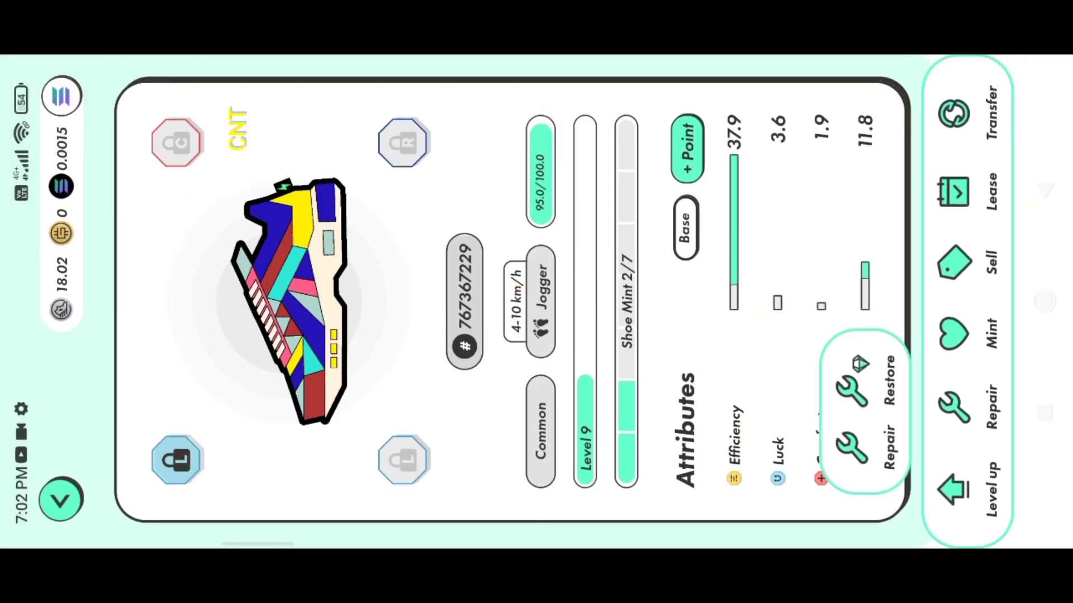
{"action": "left_click", "coordinate": [863, 449]}
{"action": "left_click_drag", "start_coordinate": [540, 151], "coordinate": [540, 126]}
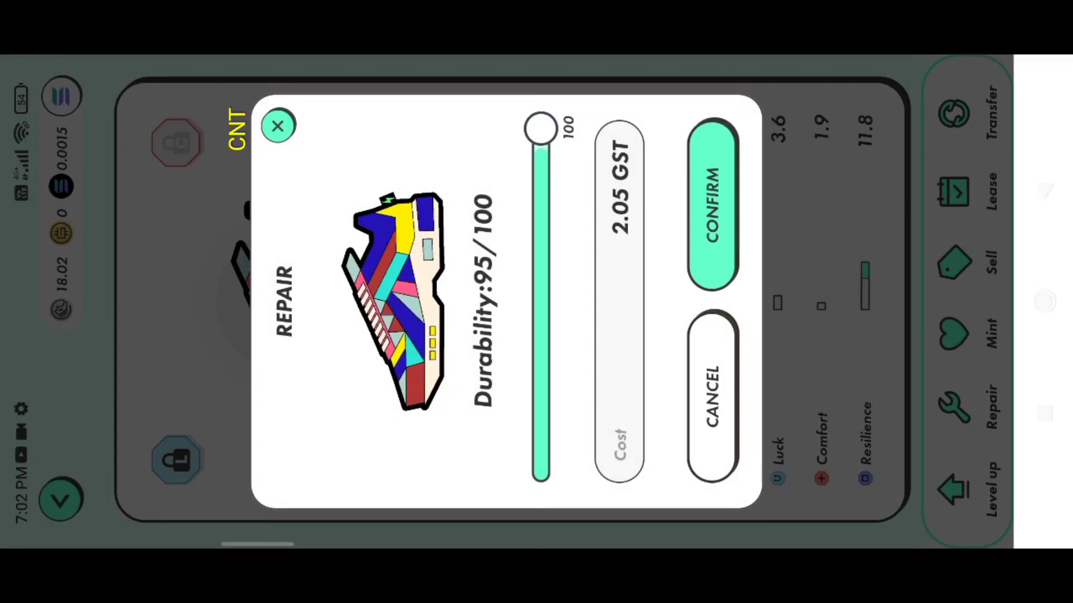
{"action": "left_click", "coordinate": [713, 205]}
Step: Restore the sneaker's HP to 100% using the Comfortability gem
{"action": "left_click", "coordinate": [955, 406]}
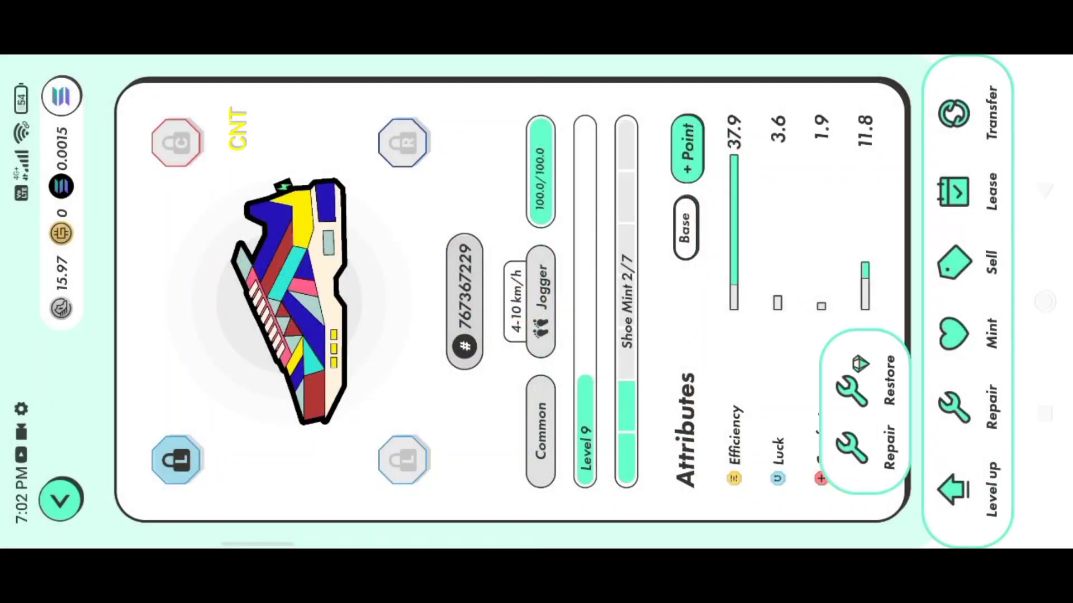
{"action": "left_click", "coordinate": [863, 381]}
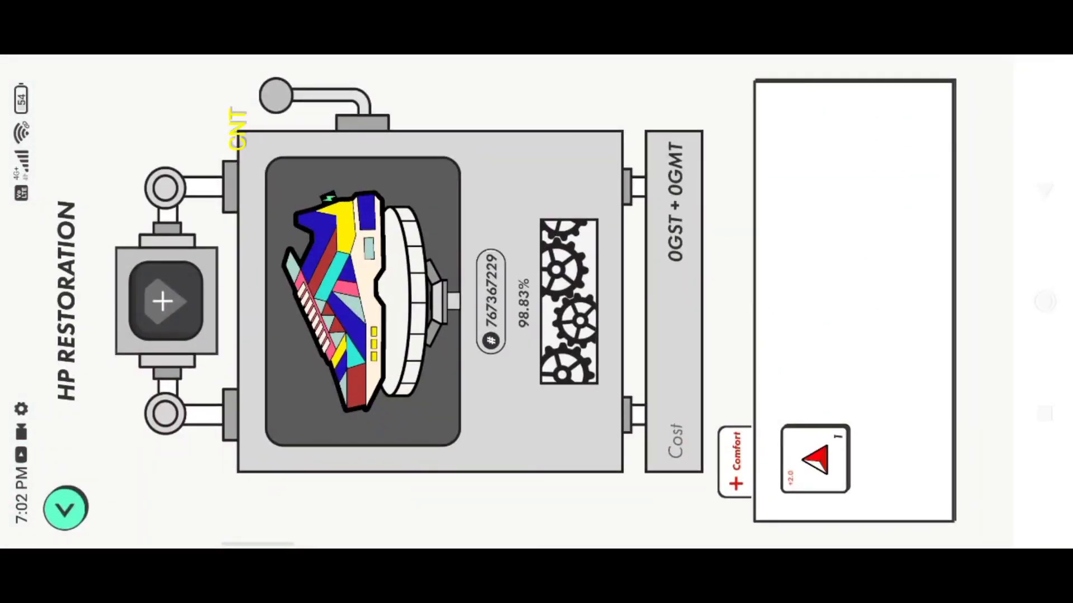
{"action": "left_click", "coordinate": [815, 459]}
{"action": "left_click", "coordinate": [608, 302]}
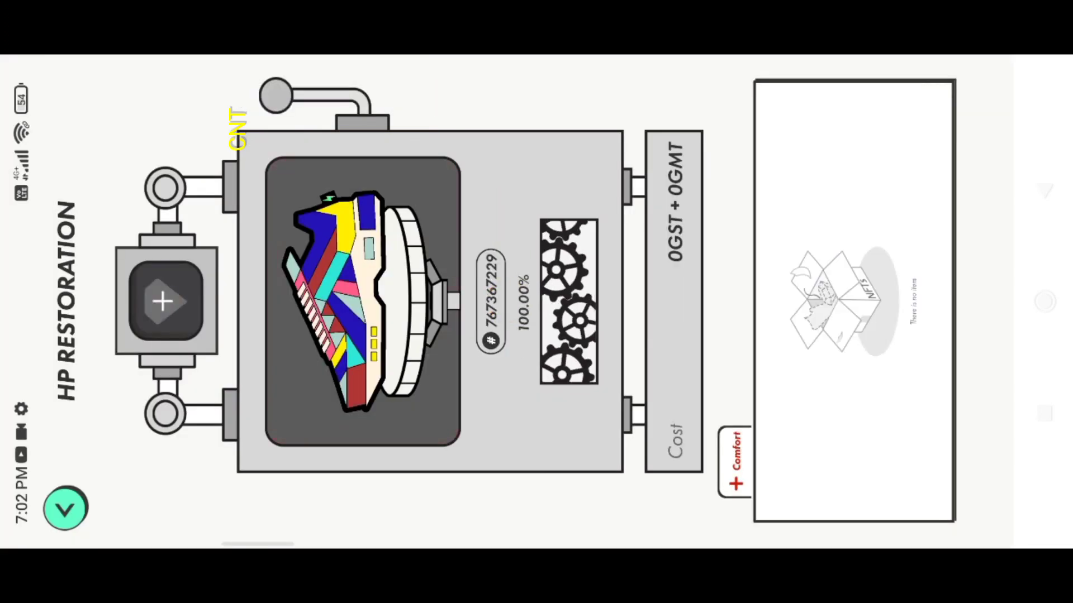
Step: Set the sneaker's selling price to 1 SOL and confirm the sell summary
{"action": "key", "text": "Escape"}
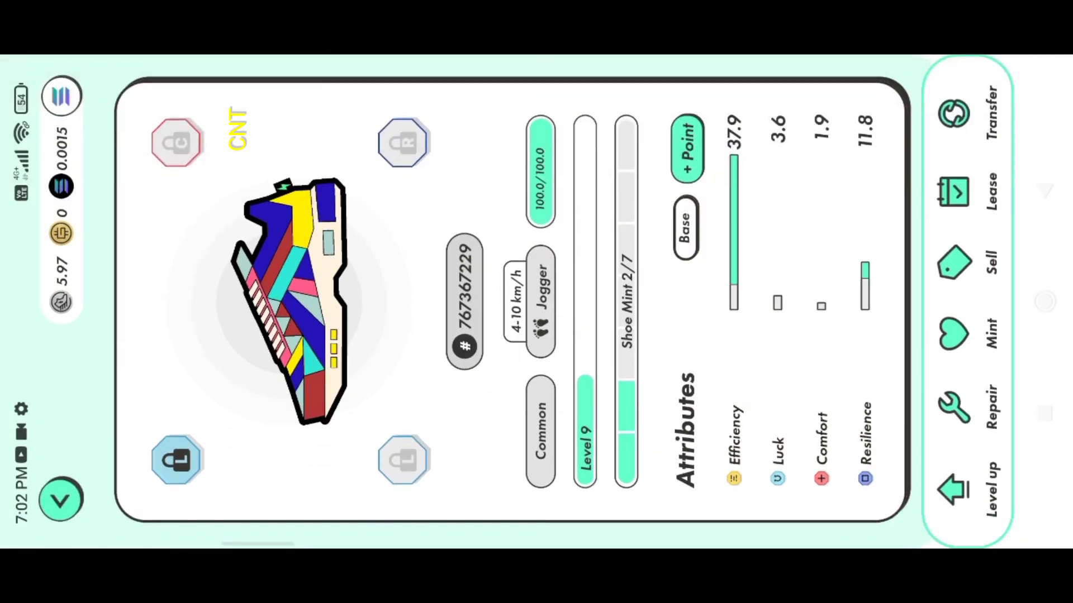
{"action": "left_click", "coordinate": [954, 264]}
{"action": "left_click", "coordinate": [730, 202]}
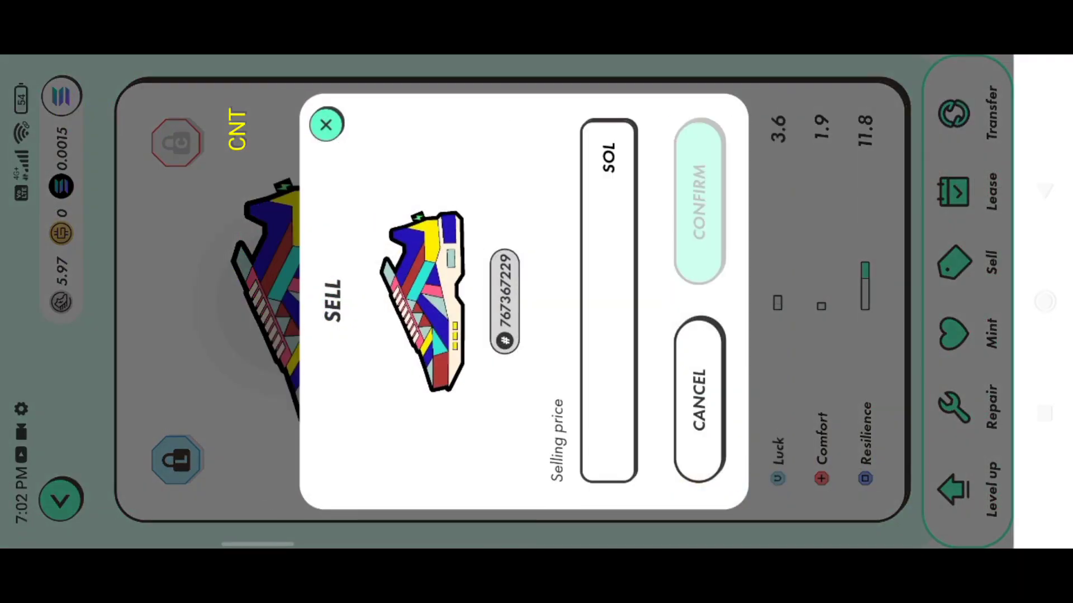
{"action": "left_click", "coordinate": [609, 335]}
{"action": "type", "text": "1"}
{"action": "left_click", "coordinate": [700, 201]}
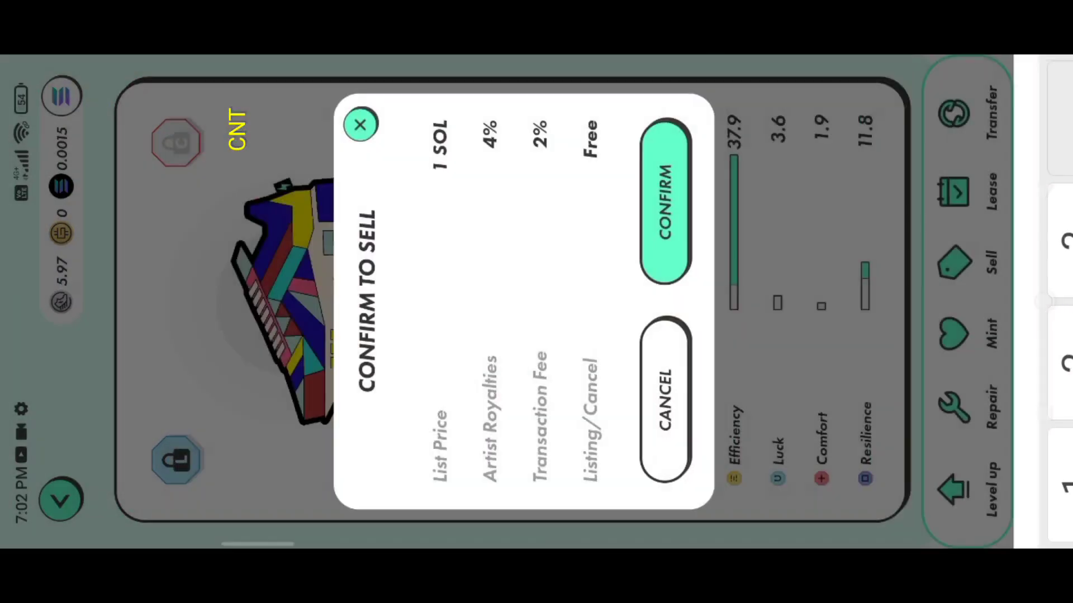
{"action": "left_click", "coordinate": [667, 201]}
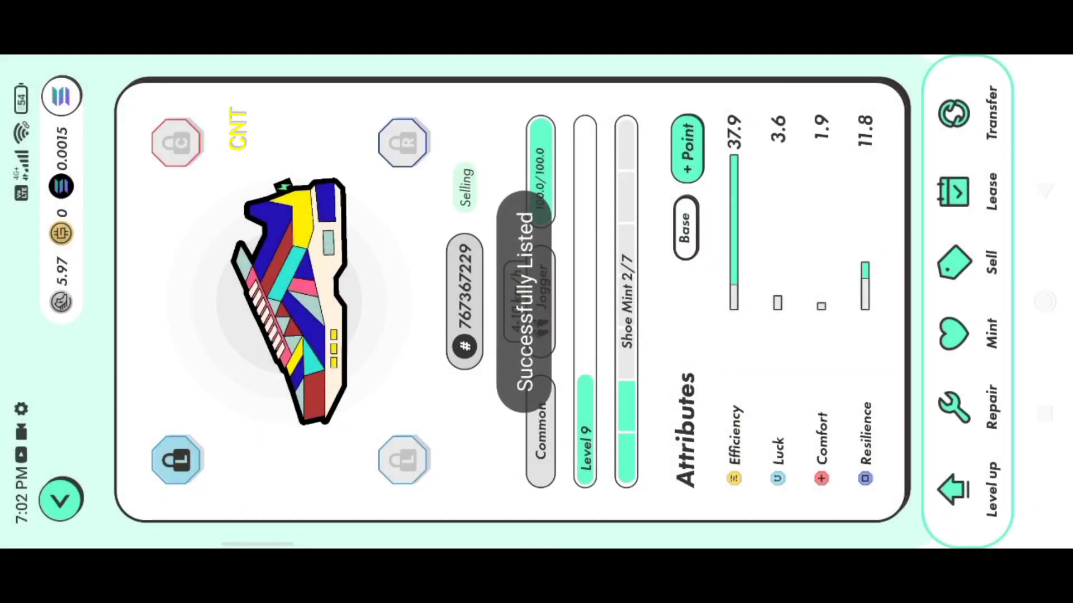